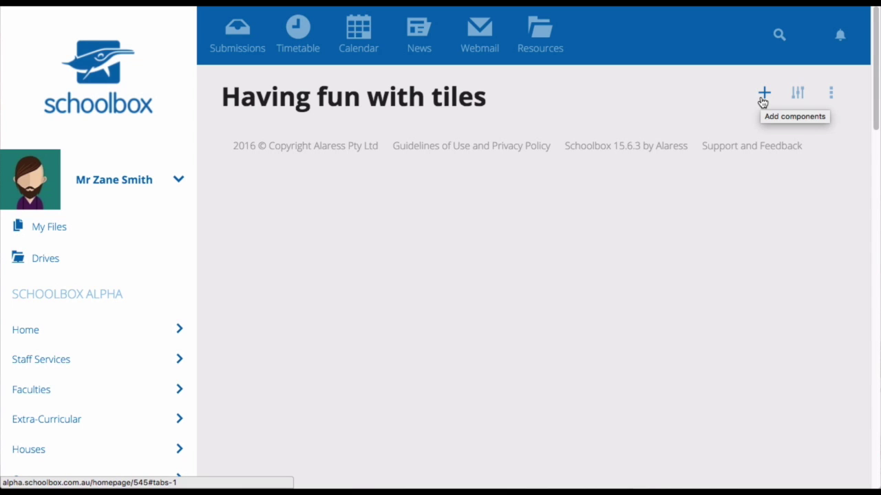
Step: Drop a Tiles component onto the 'Having fun with tiles' page layout
left_click(762, 96)
left_click_drag(706, 229, 451, 310)
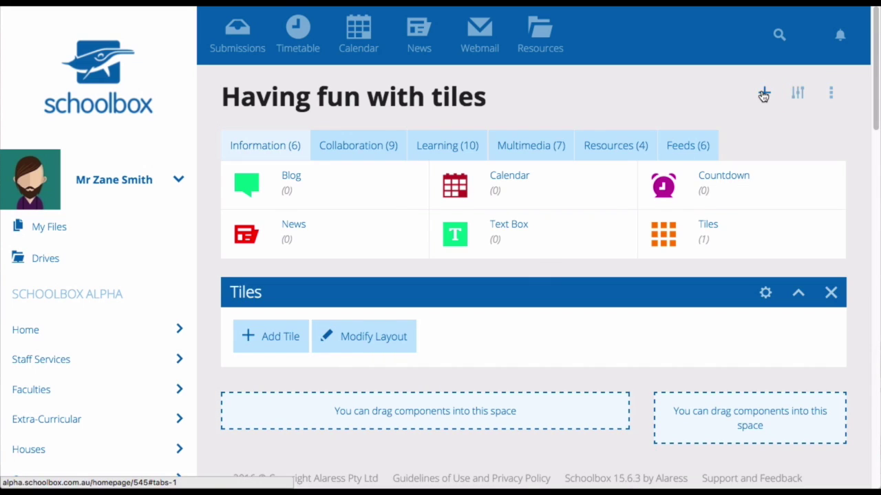
left_click(763, 92)
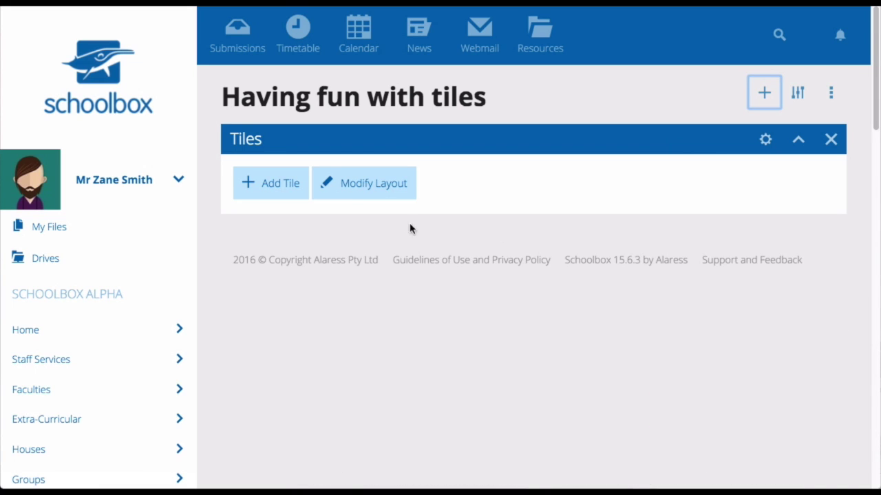
Step: Start a new tile with the title text 'French'
left_click(265, 187)
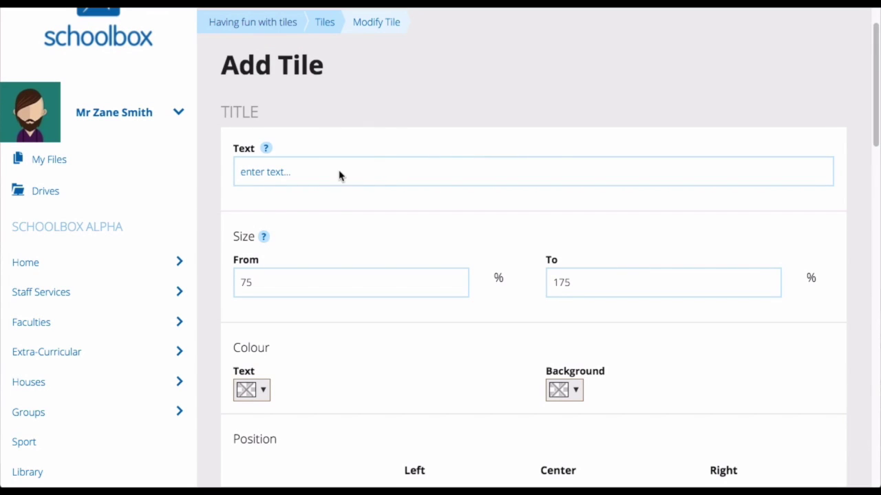
left_click(314, 173)
type("French")
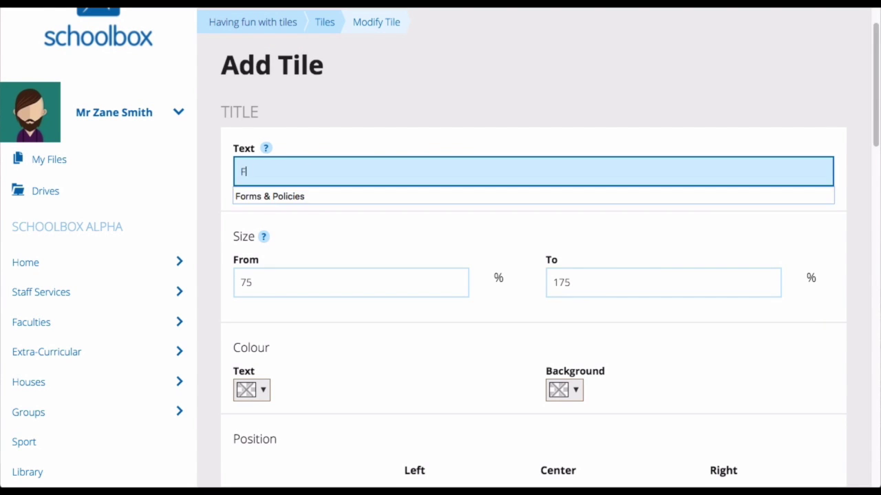
left_click(307, 282)
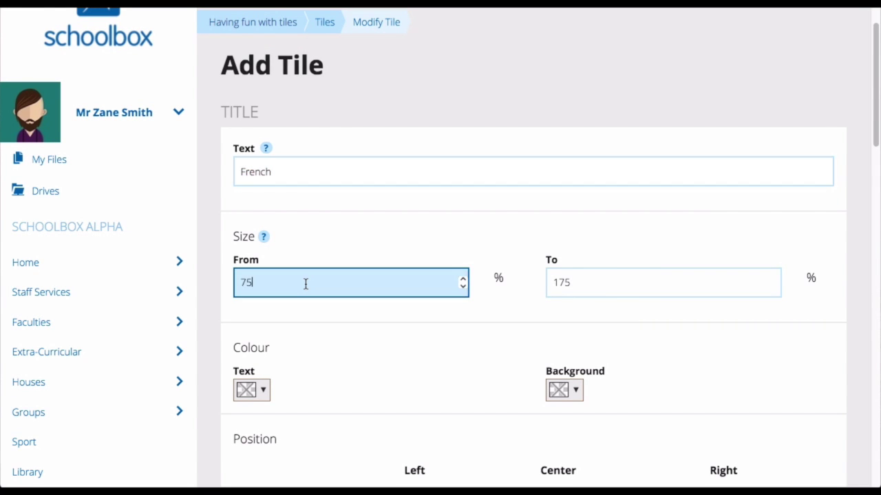
Step: Make the tile's title text pale pink
left_click(263, 390)
left_click(244, 202)
left_click(245, 202)
left_click(444, 363)
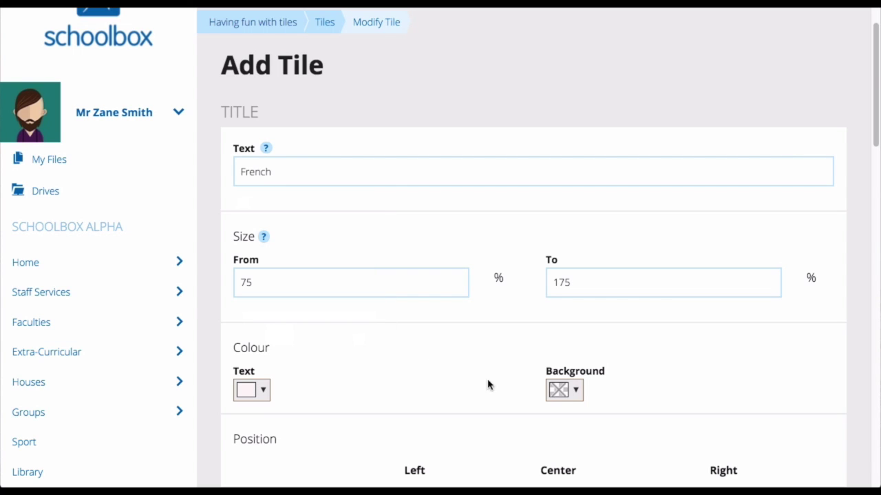
Step: Give the tile a semi-transparent dark purple background colour
left_click(575, 398)
left_click(636, 249)
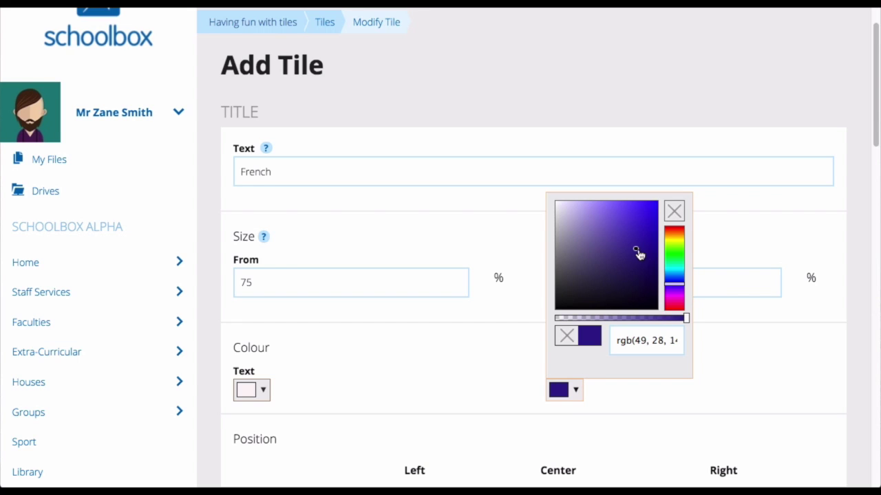
left_click(684, 319)
left_click_drag(683, 321, 652, 321)
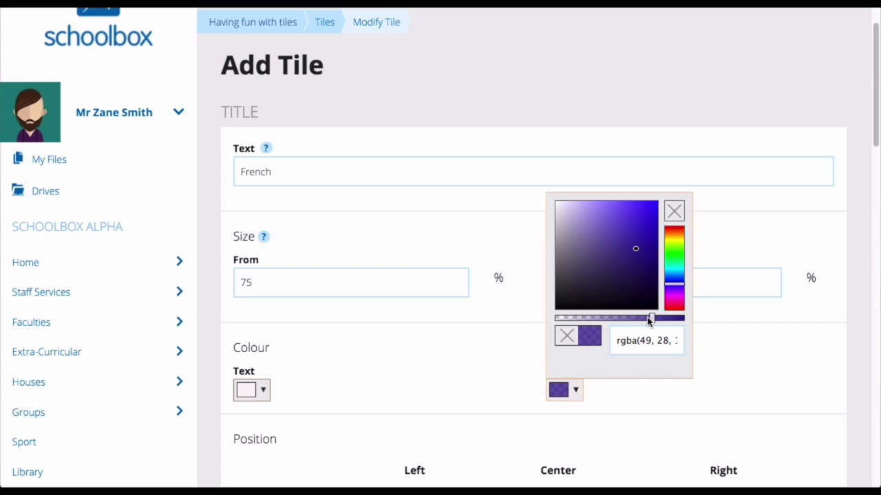
left_click(736, 356)
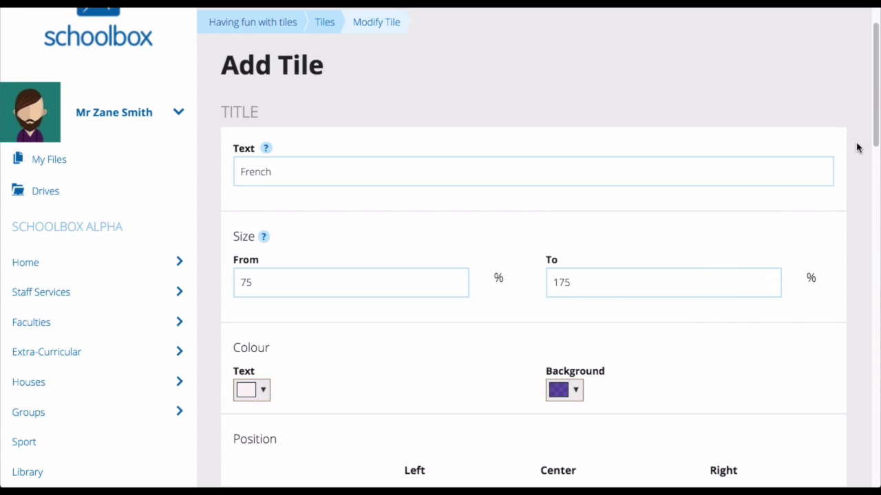
left_click_drag(876, 118, 874, 220)
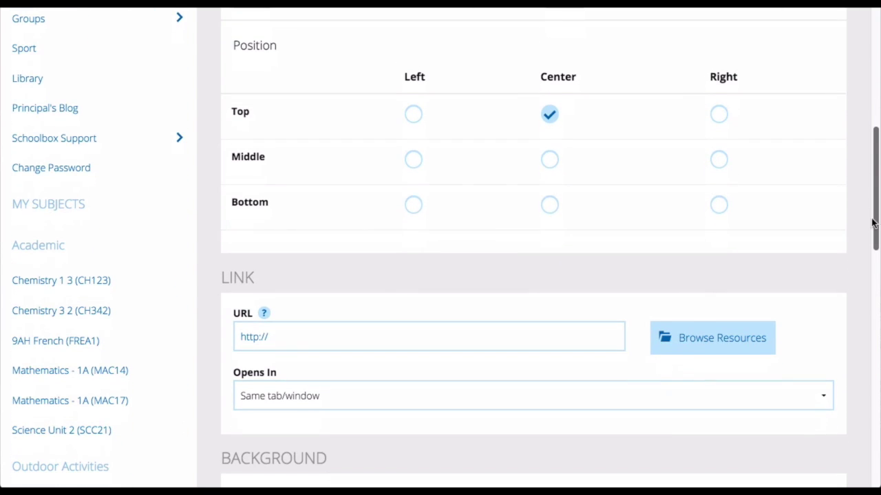
Step: Set the French tile's title position to Bottom/Center
left_click(559, 211)
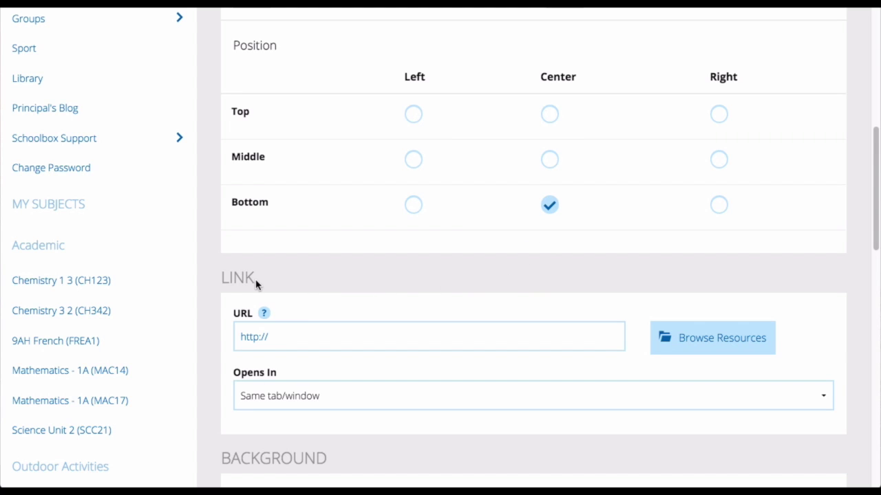
mouse_move(265, 313)
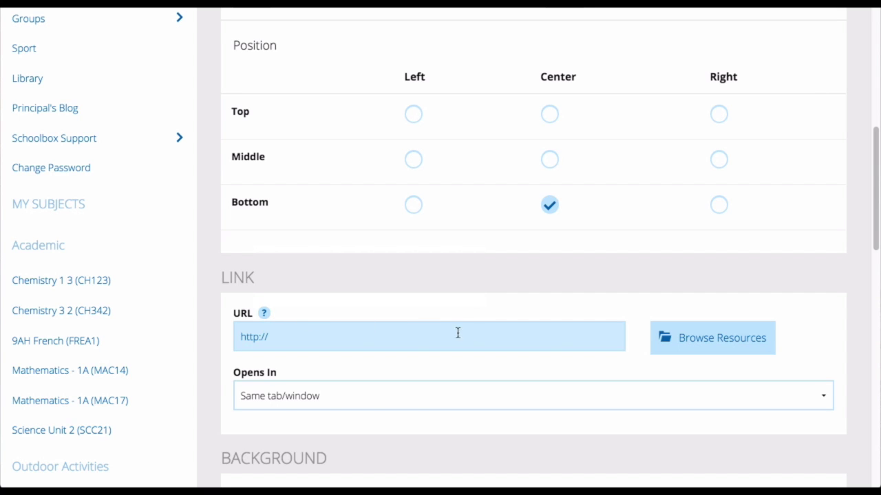
Step: Link the tile to Faculties > French > Year 9 French, opening in the same tab/window
left_click(722, 340)
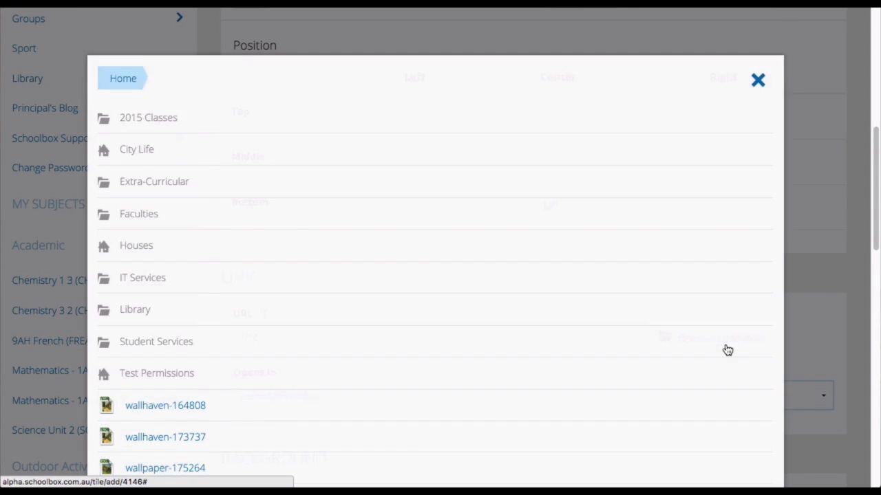
left_click(153, 238)
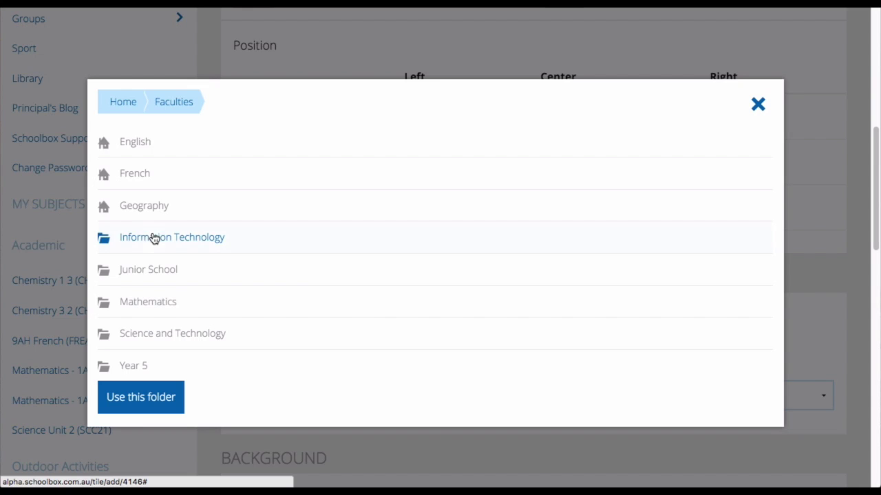
left_click(170, 177)
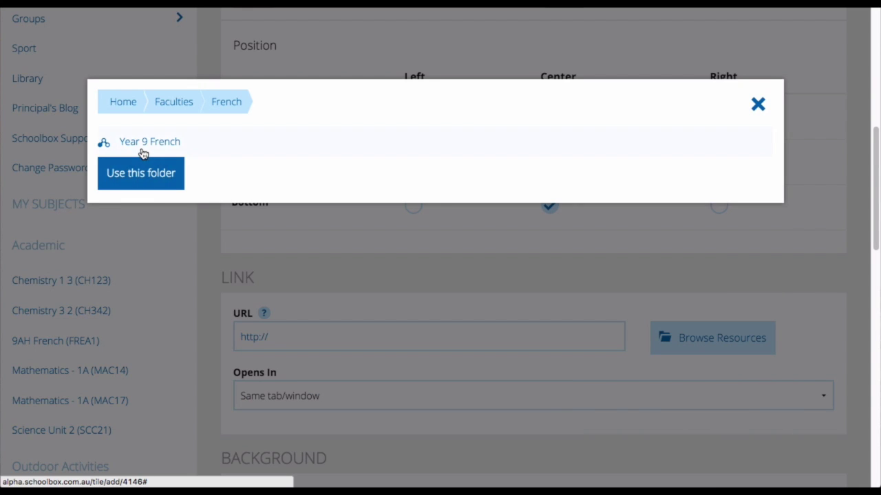
left_click(141, 146)
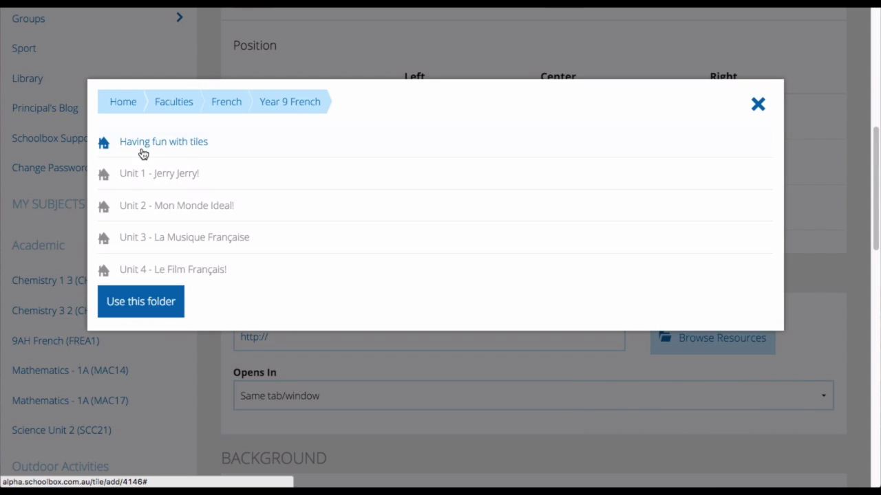
left_click(169, 311)
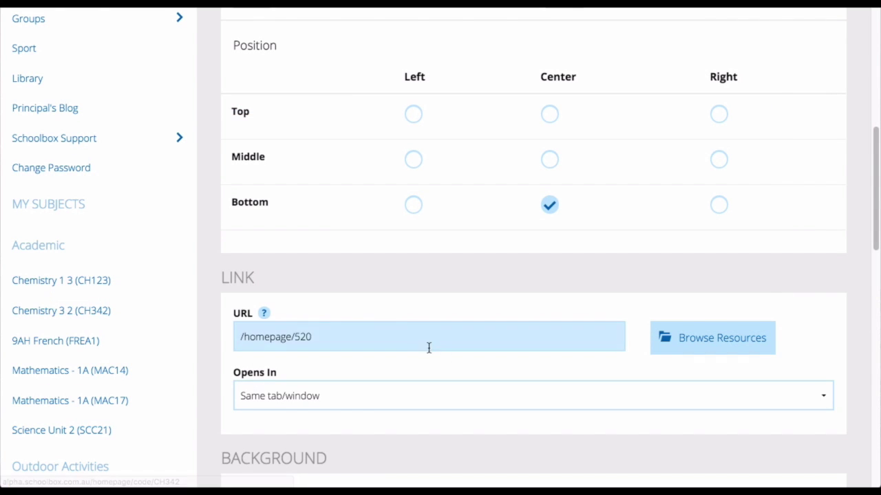
scroll(466, 383, "down", 2)
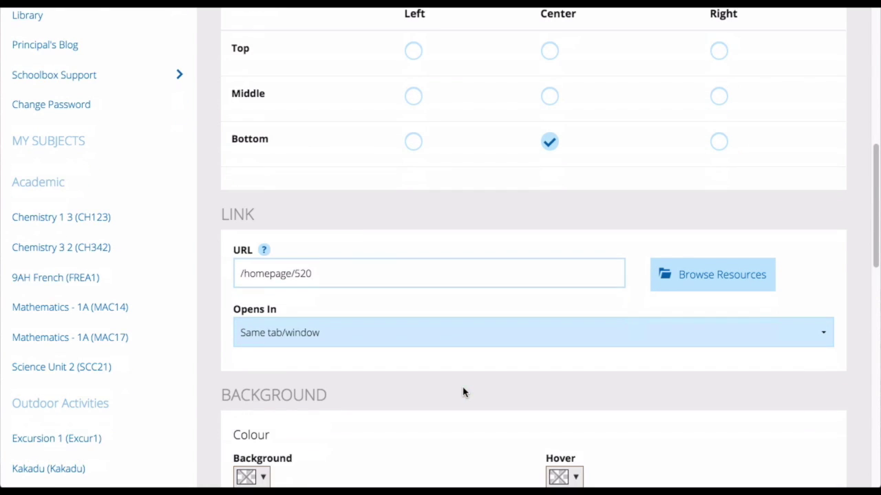
left_click(413, 340)
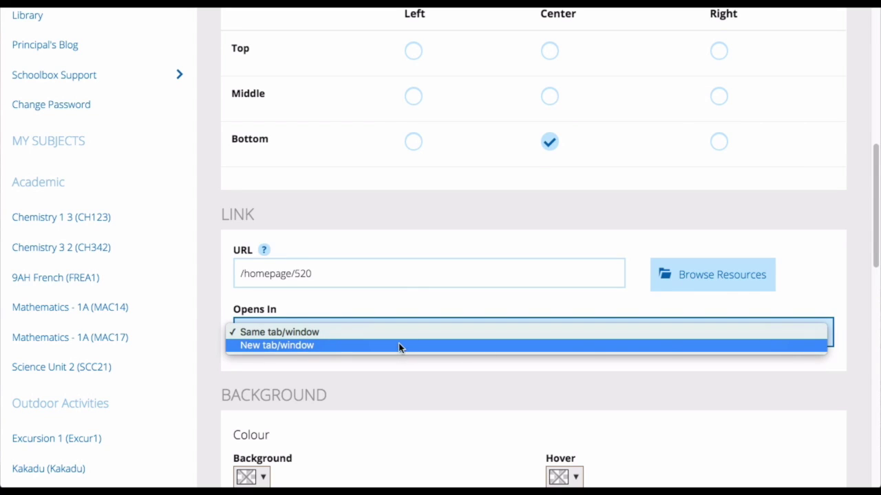
left_click(396, 339)
scroll(412, 370, "down", 5)
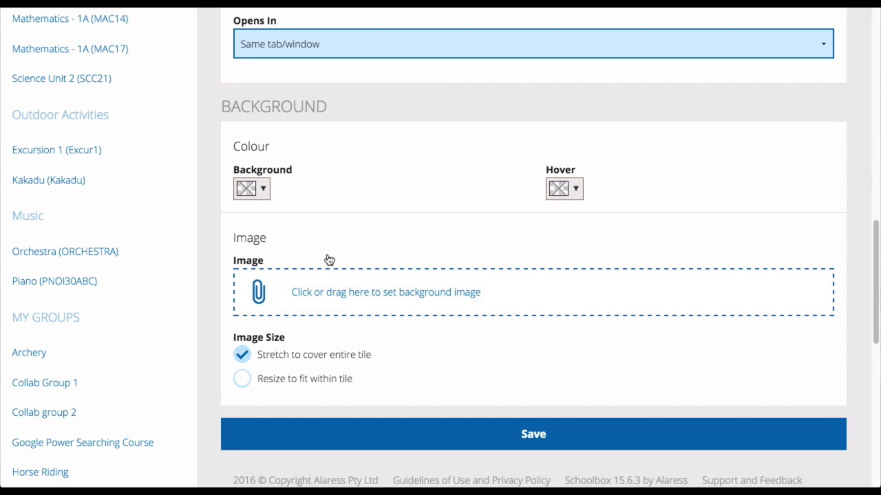
Step: Upload arc-de-triomphe-101632_960_720.jpg as the tile's background image
left_click(256, 190)
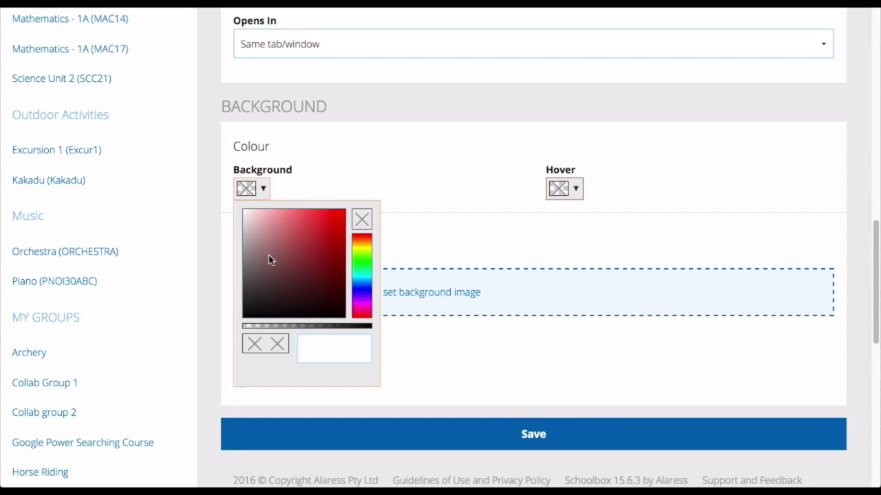
left_click(264, 190)
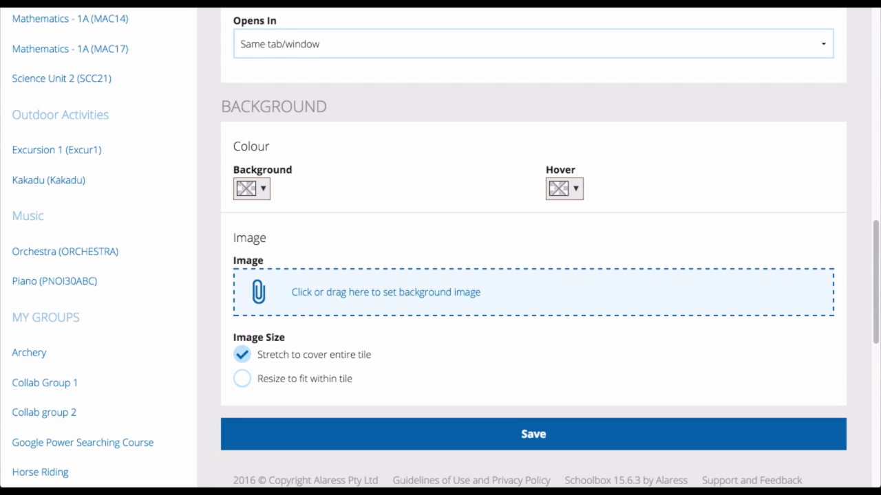
left_click_drag(880, 292, 541, 297)
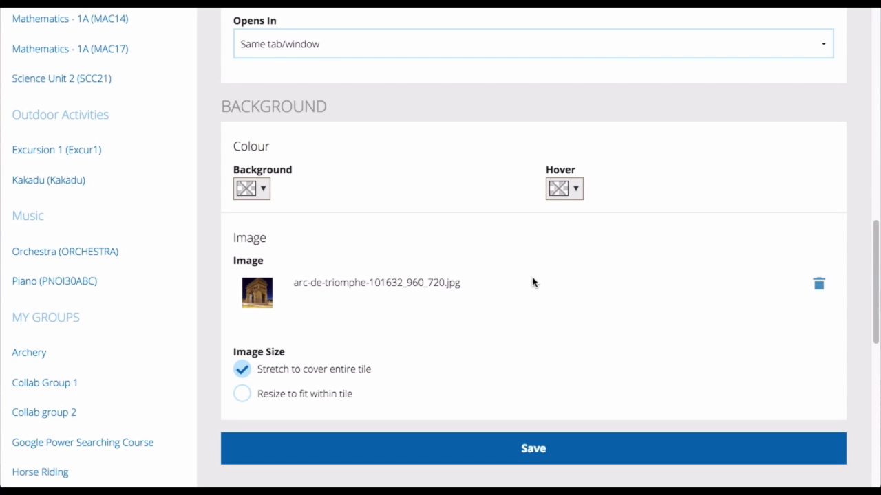
Step: Try Resize to fit at top centre, then settle on Stretch to cover entire tile
double_click(243, 397)
scroll(474, 395, "down", 3)
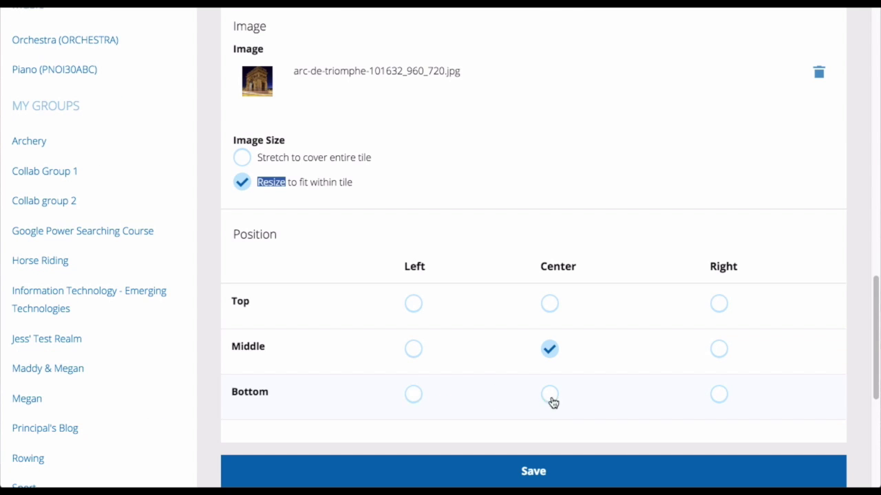
left_click(556, 304)
left_click(557, 304)
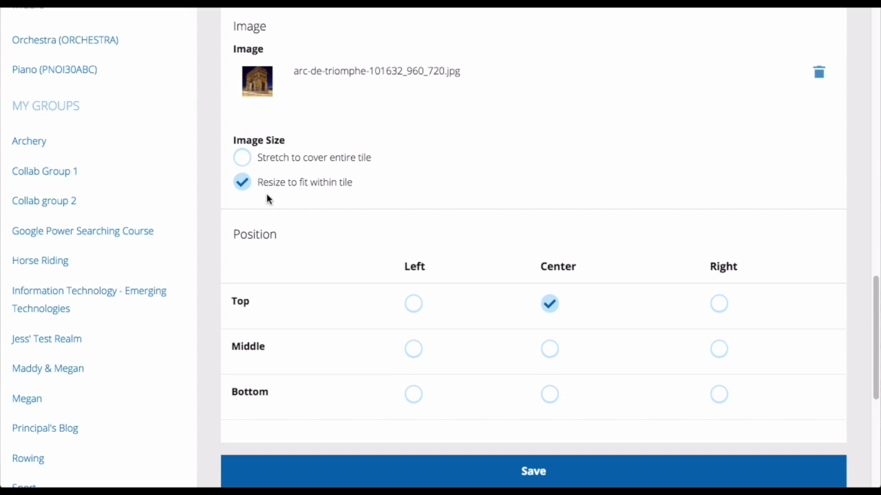
left_click(245, 160)
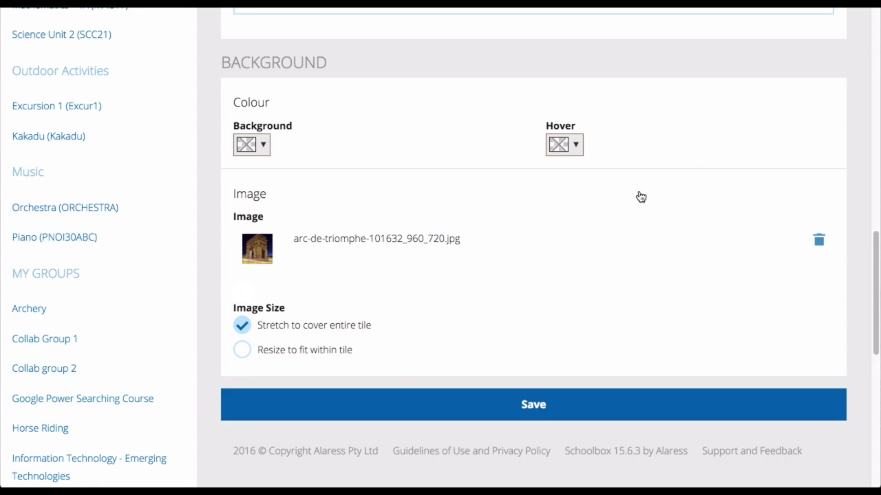
Step: Set the tile's hover colour to a semi-transparent teal, rgba(48, 195, …)
left_click(562, 146)
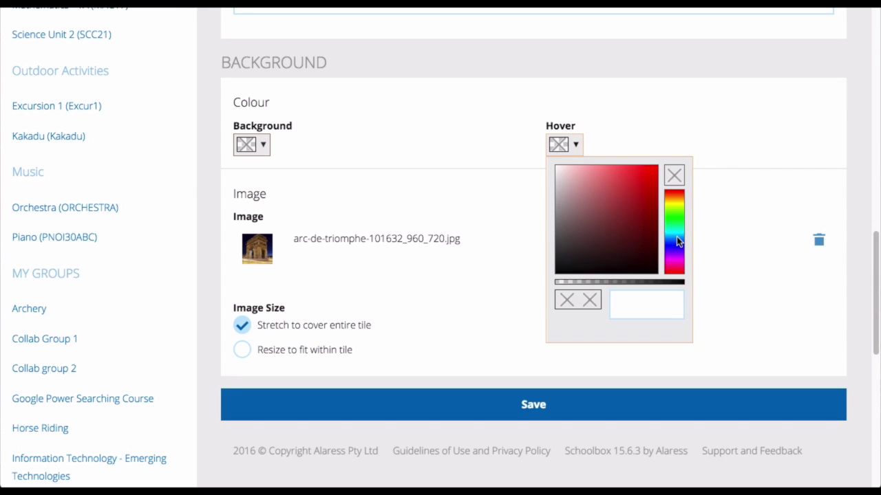
left_click(675, 232)
left_click(639, 205)
left_click(630, 195)
left_click(632, 185)
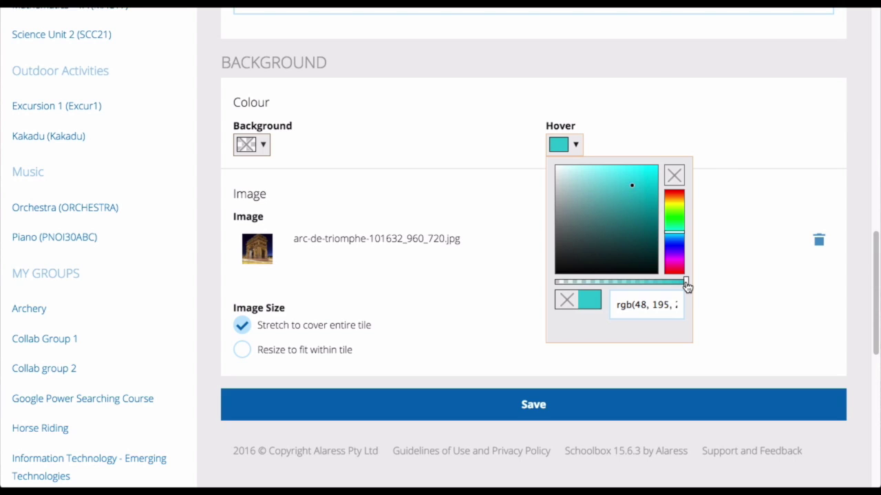
left_click_drag(686, 286, 633, 285)
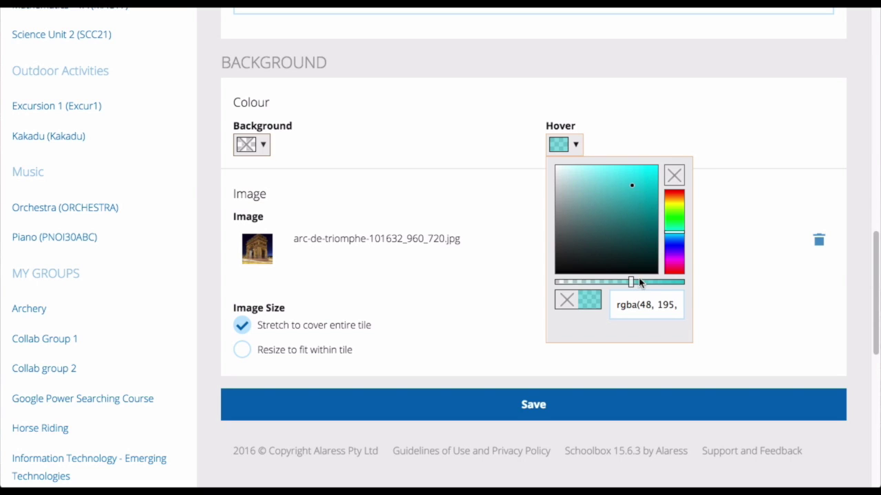
Step: Save the French tile and return to the Modify Tile Layout page
left_click(743, 127)
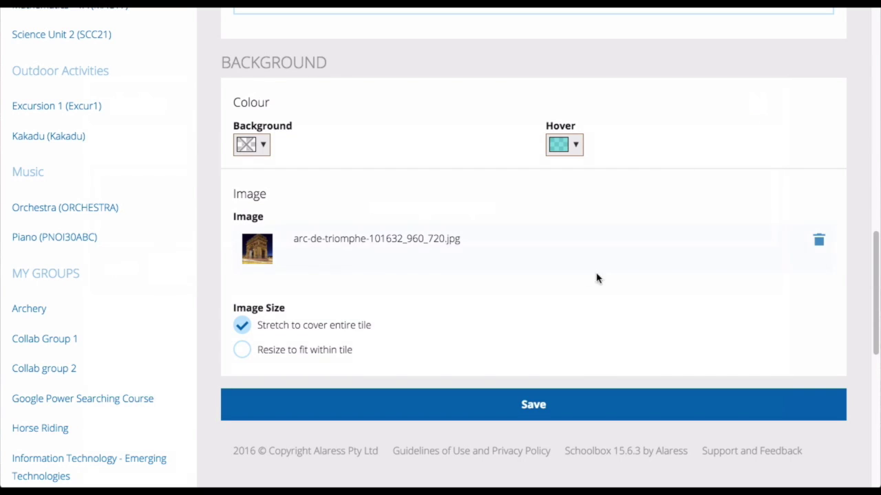
left_click(566, 406)
scroll(760, 118, "down", 3)
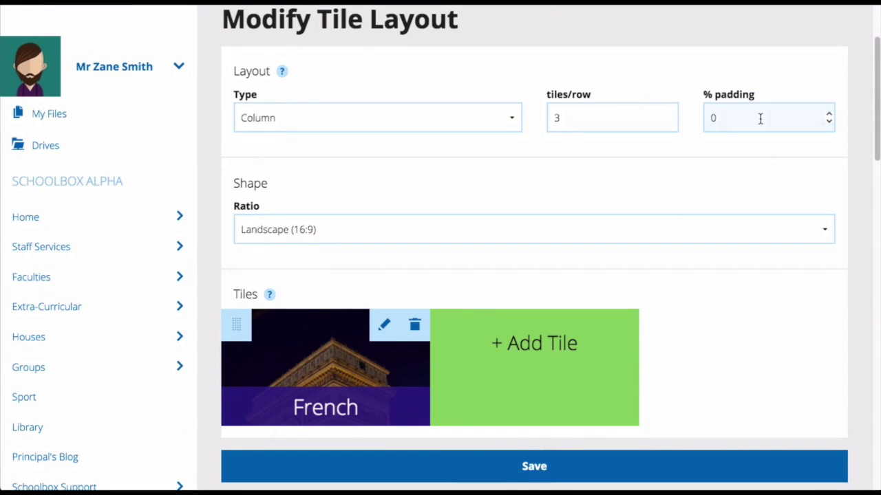
mouse_move(280, 69)
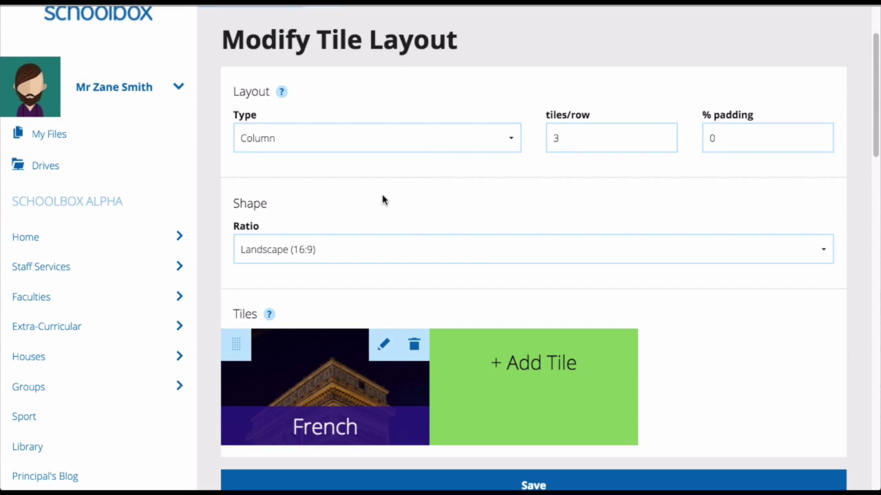
Step: Switch the tile layout type to Grid with 200 px tiles and save
left_click(433, 140)
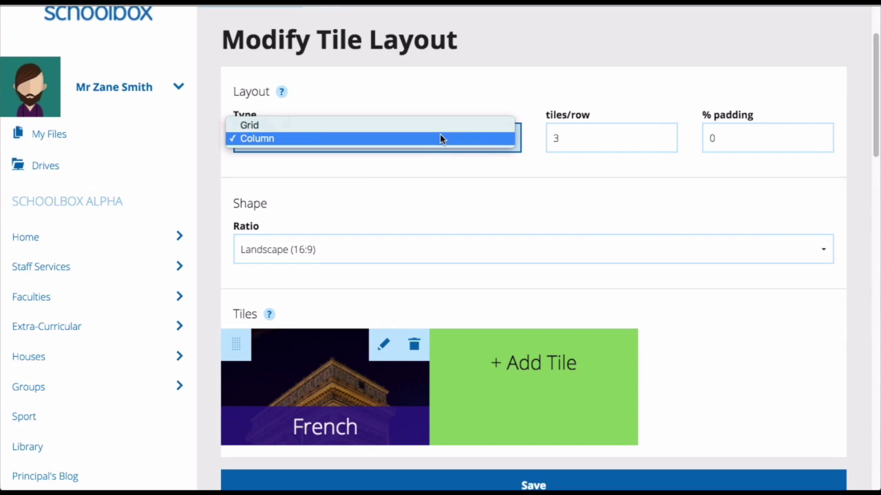
left_click(447, 129)
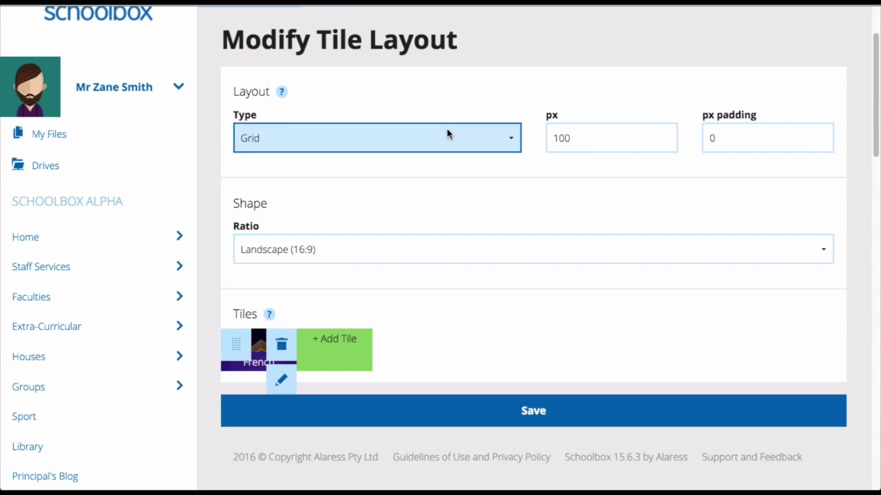
left_click(583, 139)
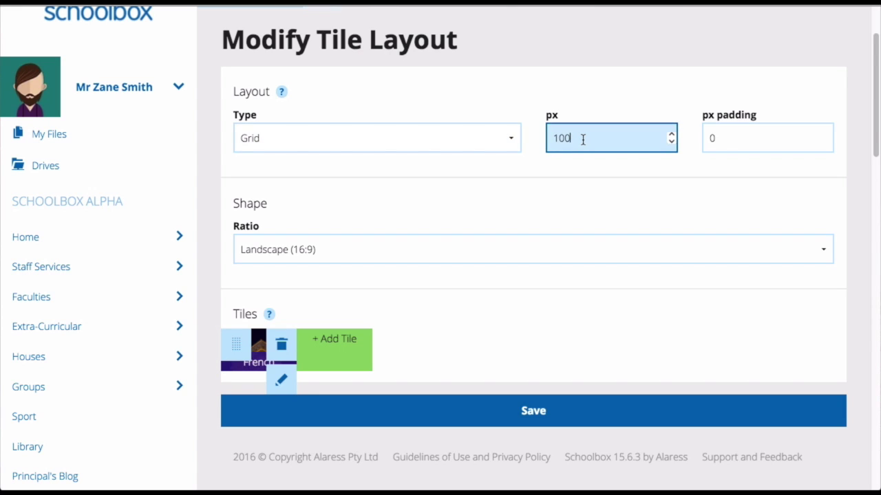
left_click_drag(576, 140, 541, 137)
type("200")
key("Return")
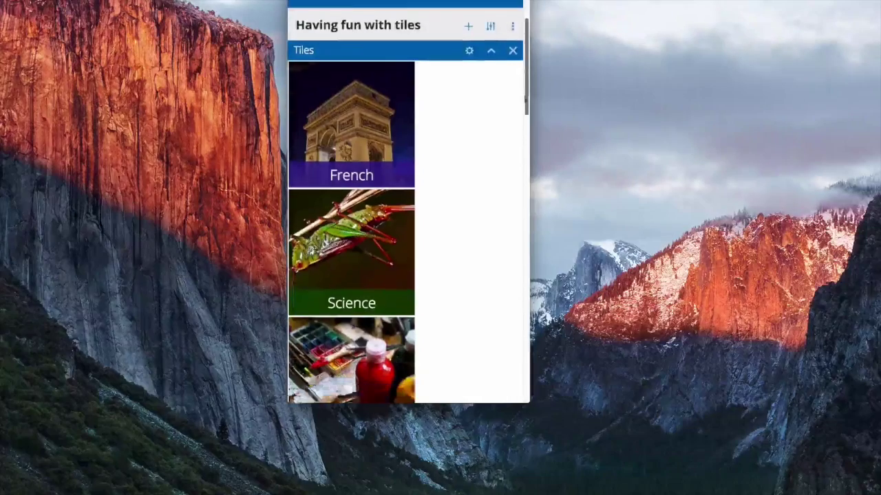
Step: Reopen the layout form and change its type from Grid back to Column
left_click_drag(526, 110, 510, 245)
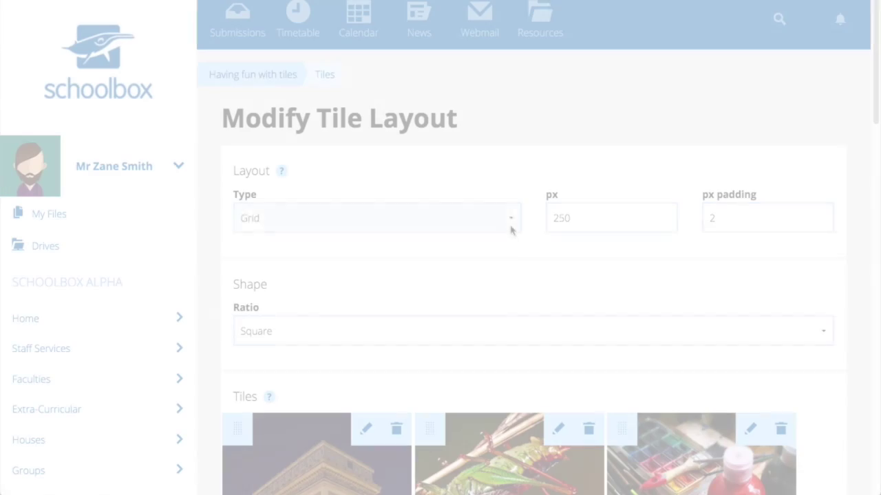
left_click(512, 229)
left_click(500, 231)
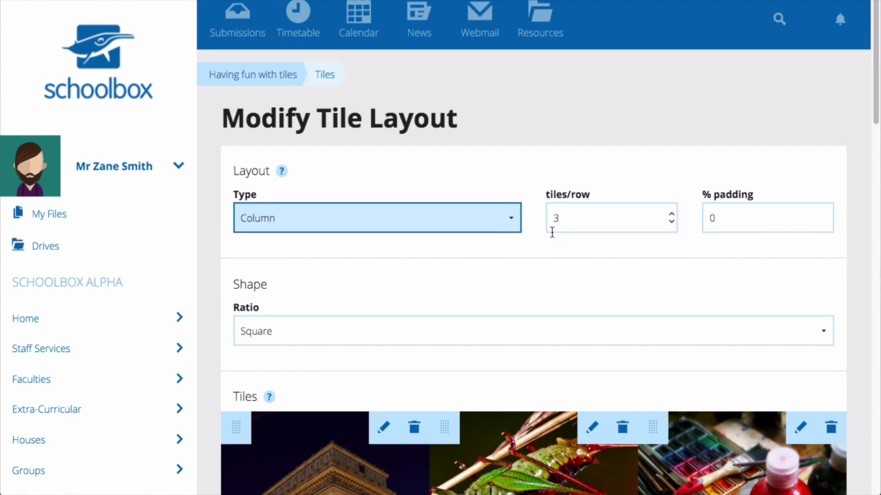
Step: Re-enter 3 tiles per row and view the square subject tiles in three columns
left_click(572, 221)
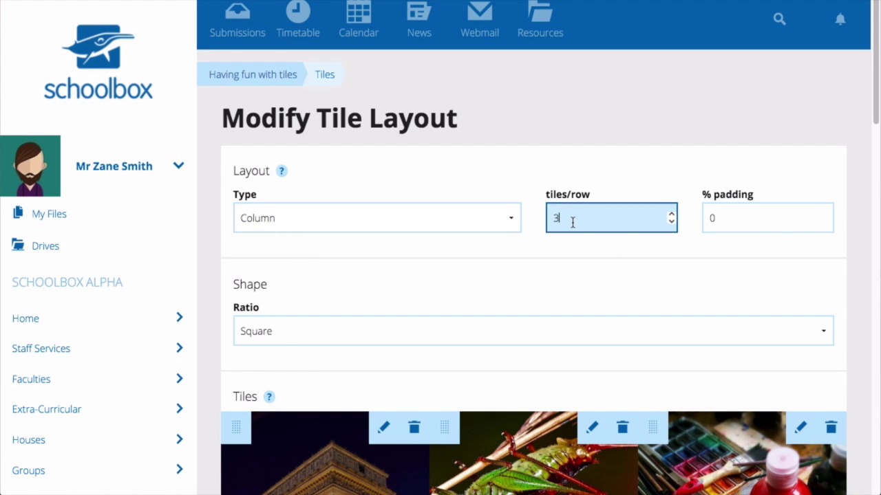
left_click_drag(572, 220, 542, 220)
type("3")
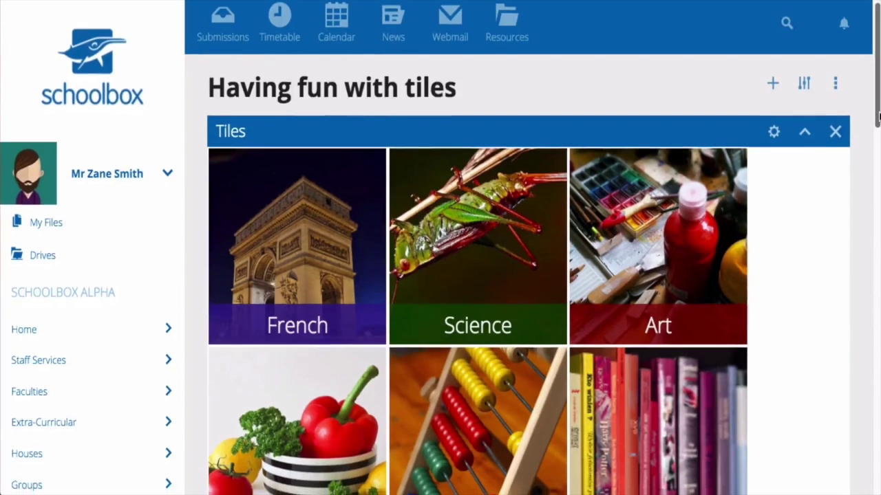
scroll(877, 133, "down", 2)
scroll(877, 132, "down", 2)
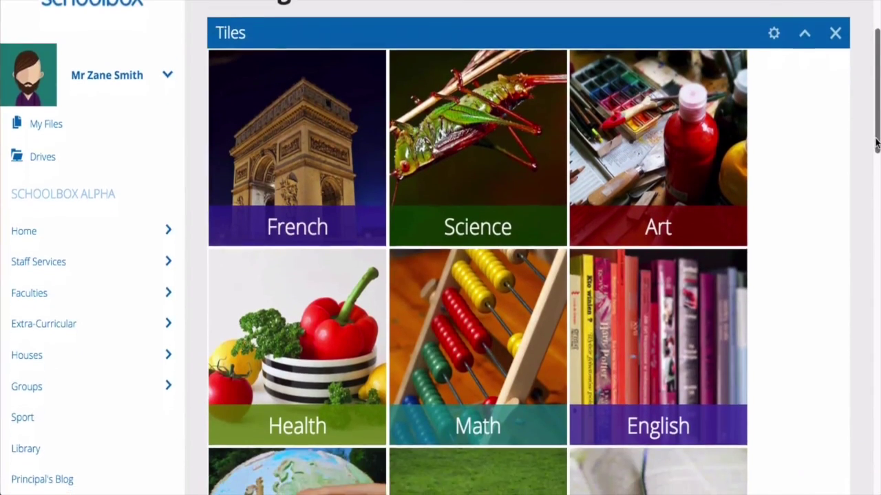
Step: Narrow the browser window to see how the three-per-row square tiles reflow
scroll(872, 172, "down", 2)
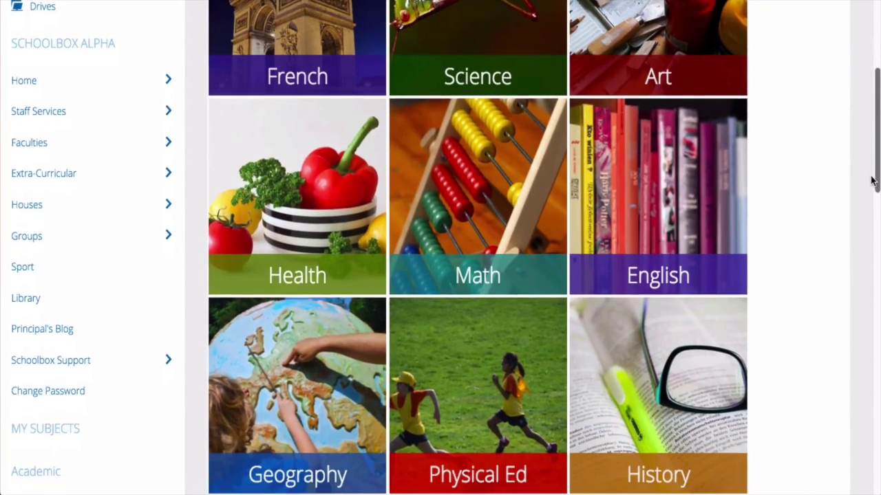
left_click_drag(871, 182, 872, 133)
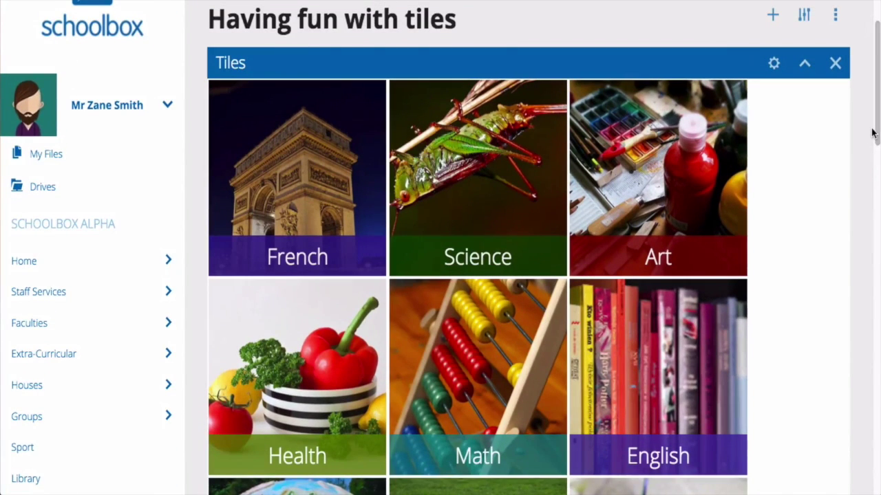
left_click_drag(879, 492, 561, 390)
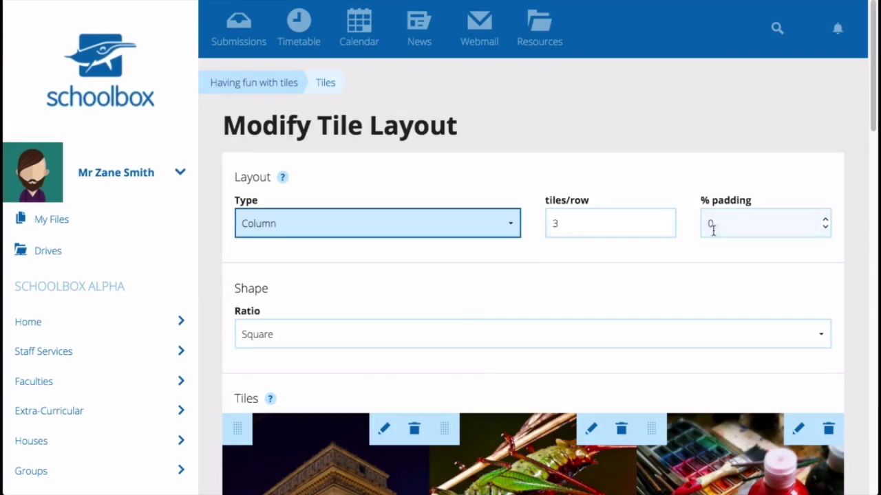
Step: Change the tile padding from 0% to 5% and review the padded tile preview
left_click(729, 226)
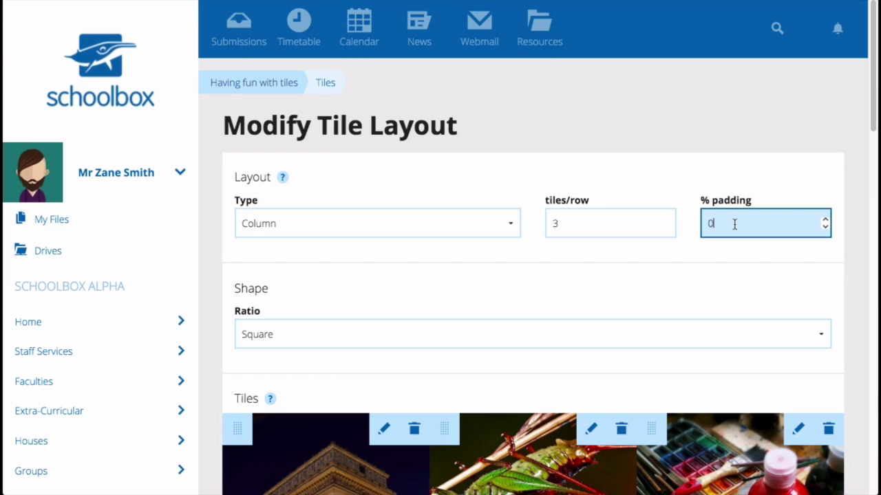
left_click_drag(734, 225, 704, 222)
type("5")
left_click(696, 273)
scroll(696, 276, "down", 5)
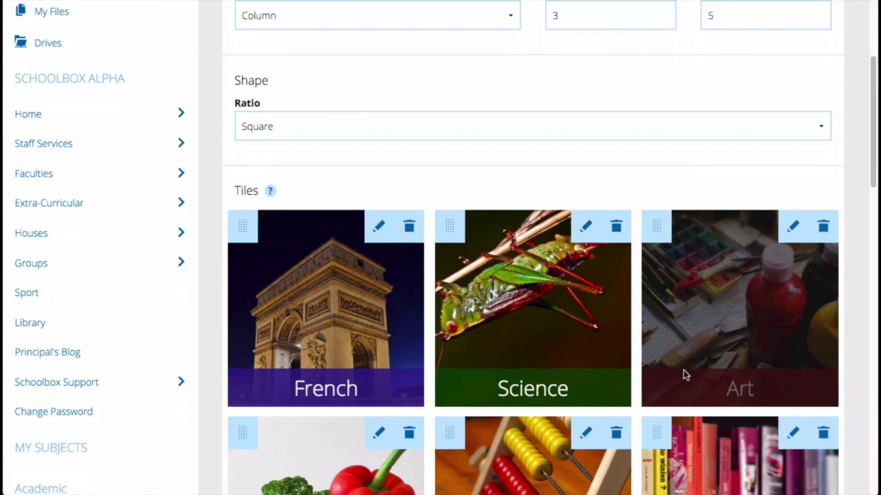
scroll(685, 374, "down", 7)
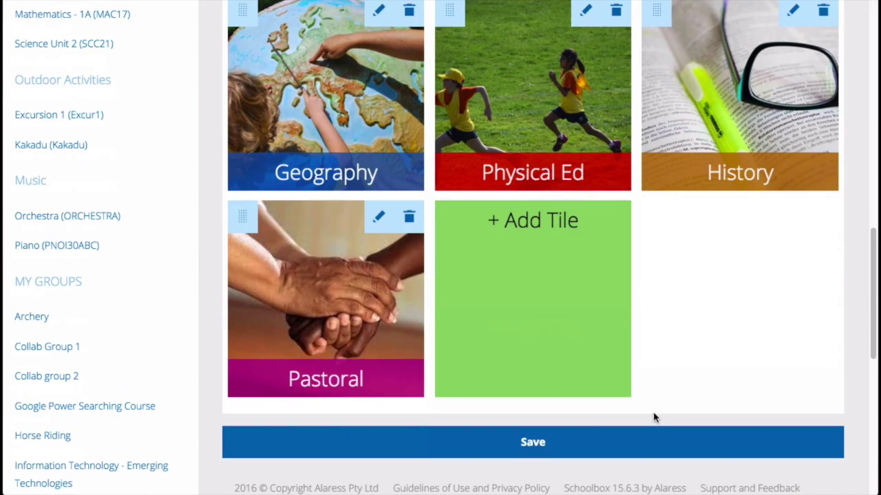
scroll(653, 418, "down", 1)
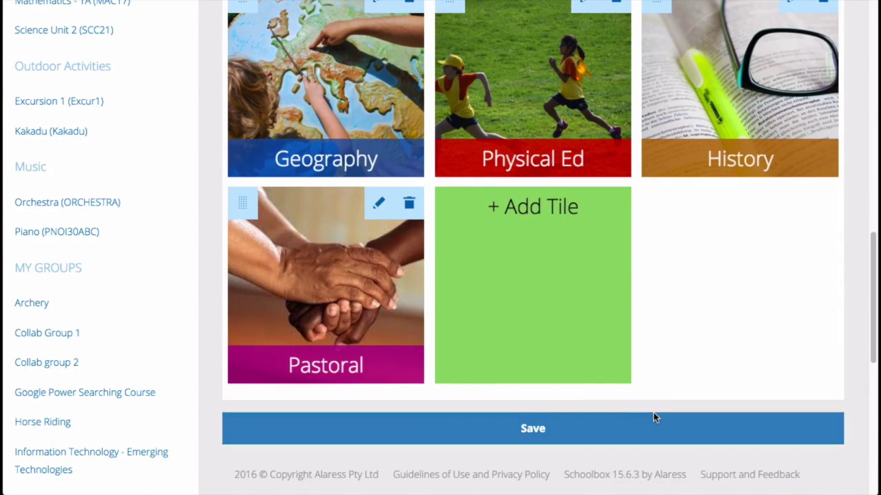
scroll(654, 417, "up", 10)
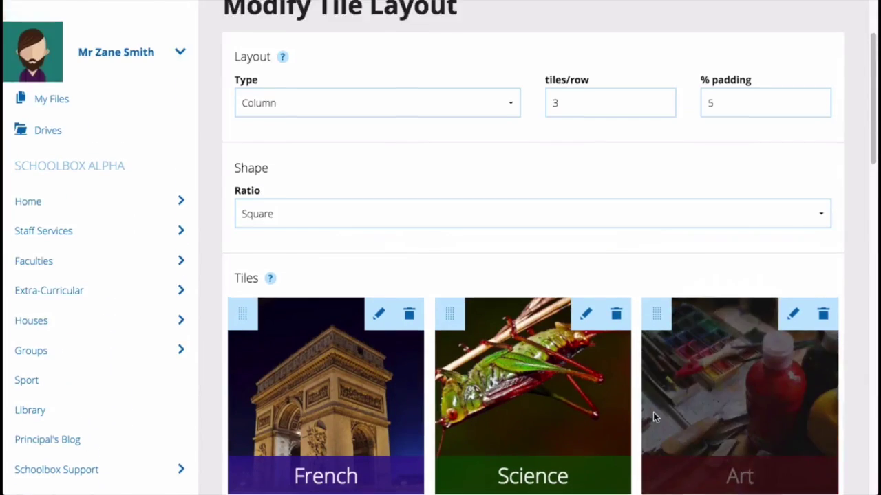
scroll(653, 418, "up", 2)
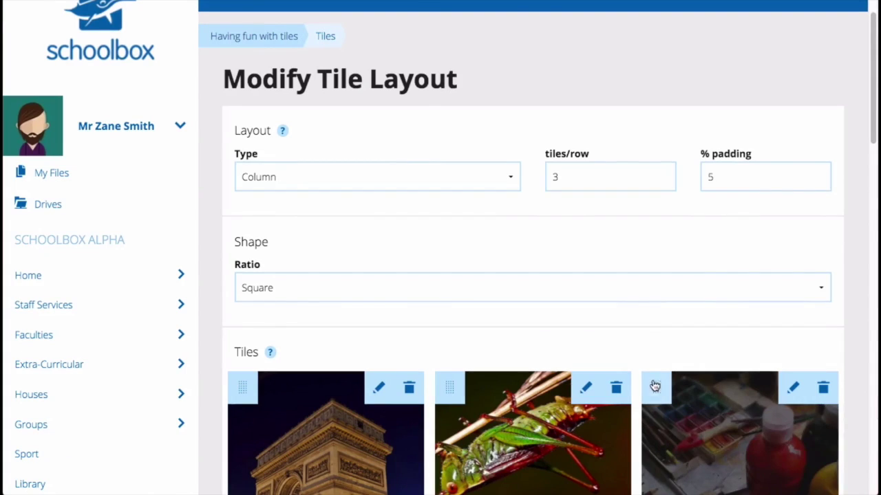
left_click(671, 287)
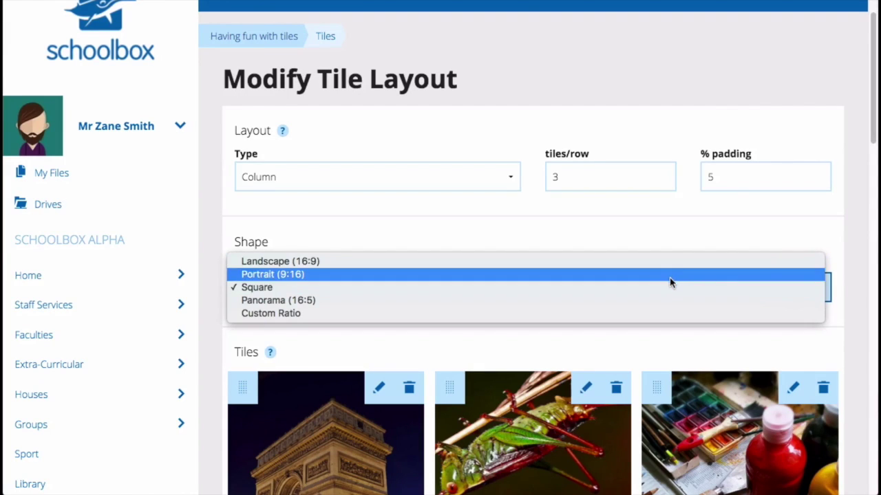
left_click(658, 313)
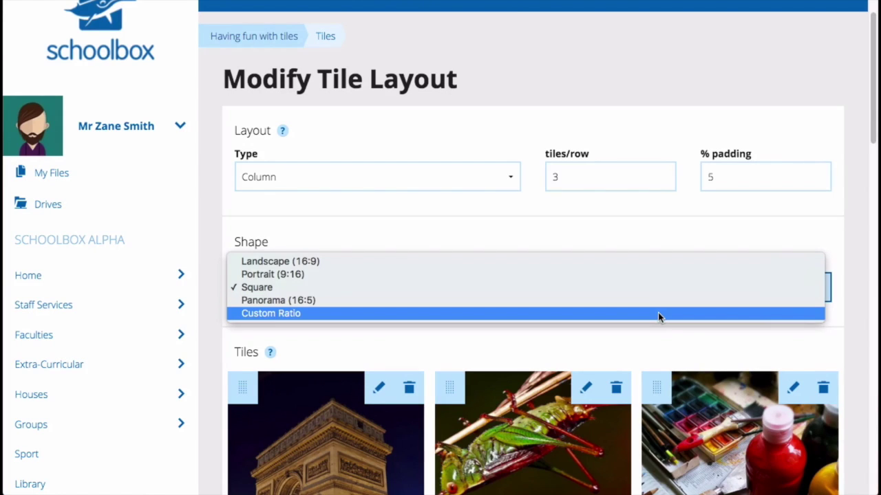
scroll(662, 333, "down", 2)
scroll(660, 332, "down", 1)
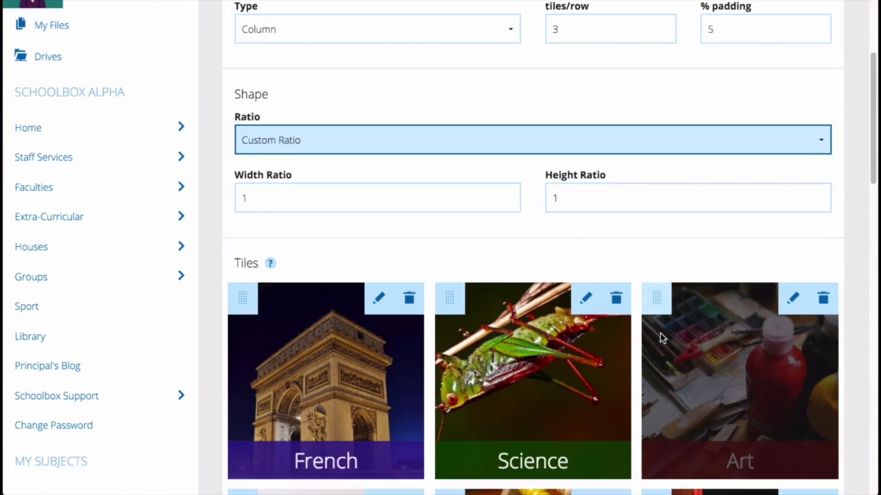
left_click(652, 140)
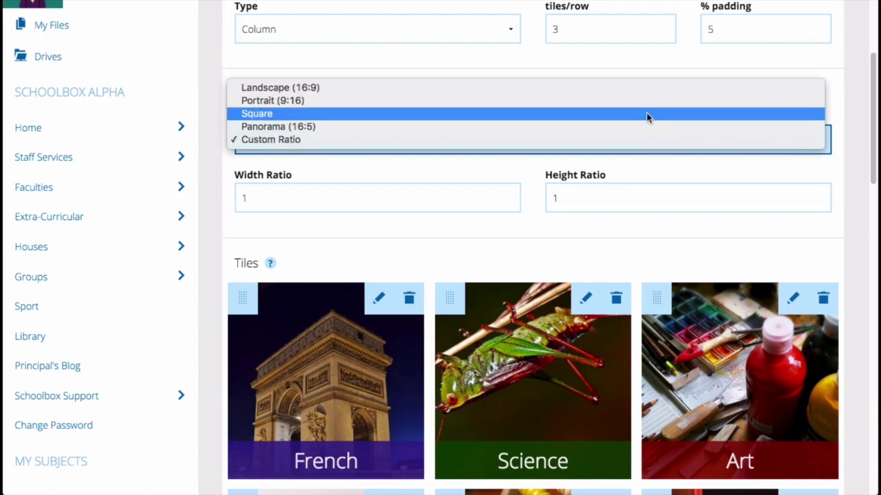
left_click(640, 115)
scroll(675, 315, "down", 3)
scroll(674, 314, "down", 6)
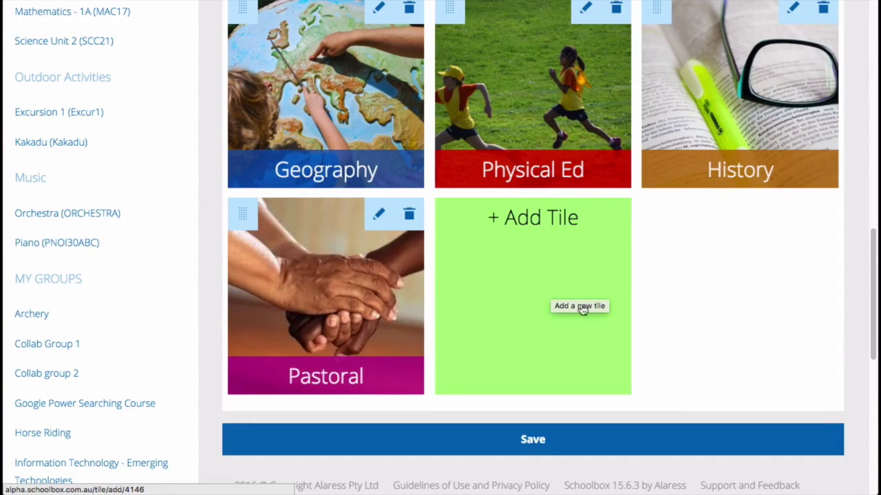
Step: Save the 3-per-row square layout and scroll through the padded tiles down to Pastoral
left_click(597, 449)
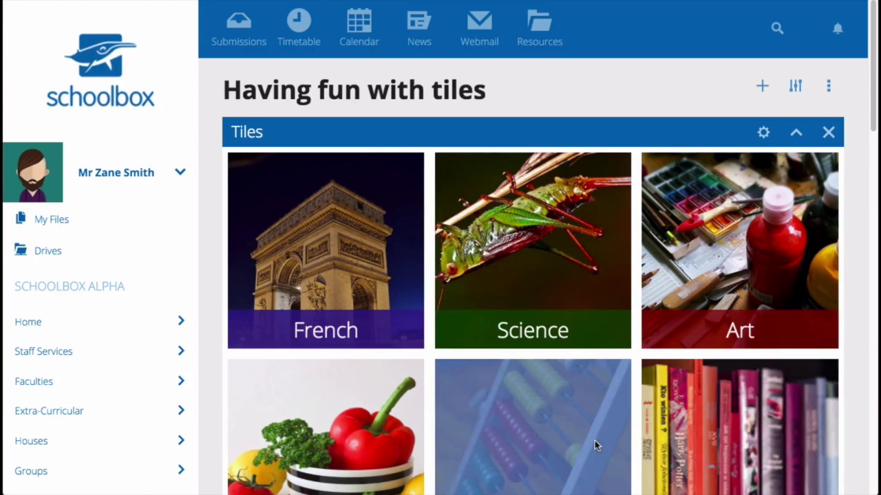
scroll(622, 446, "down", 1)
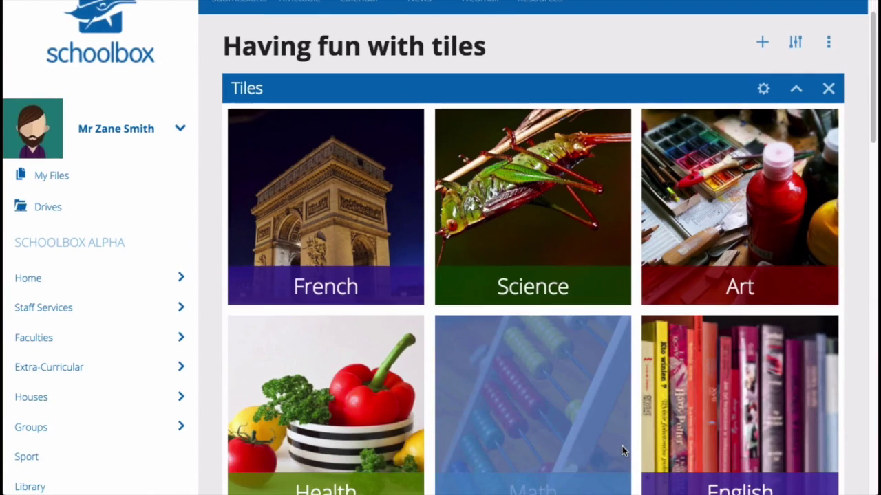
scroll(622, 448, "down", 7)
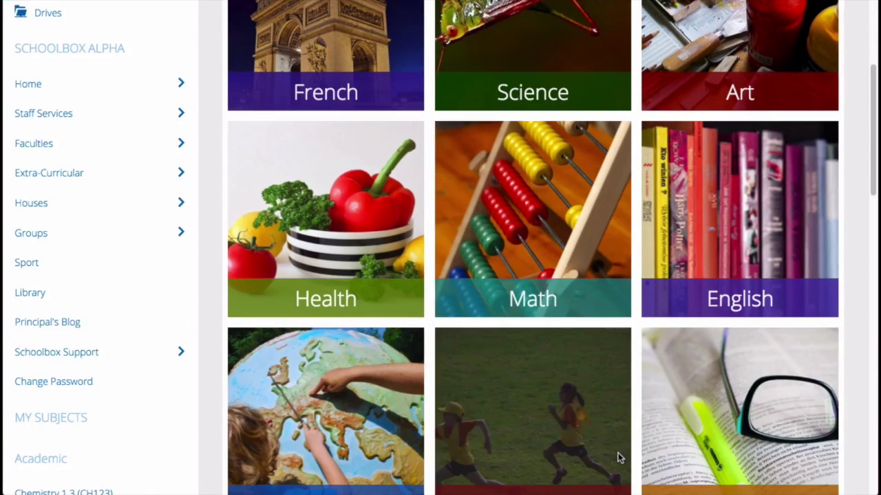
scroll(617, 462, "down", 6)
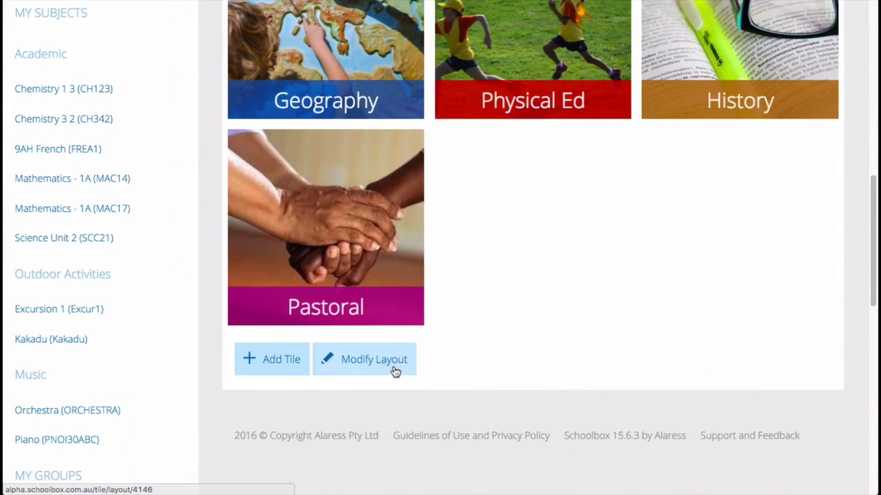